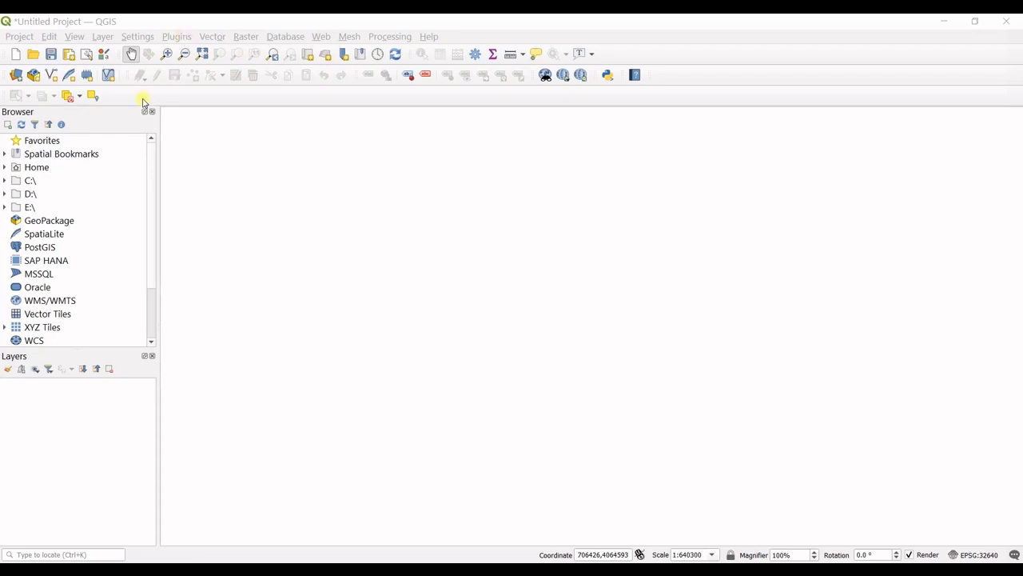
Remove the QuickMapServices plugin through the plugin manager, confirming the uninstall, then close it
left_click(177, 37)
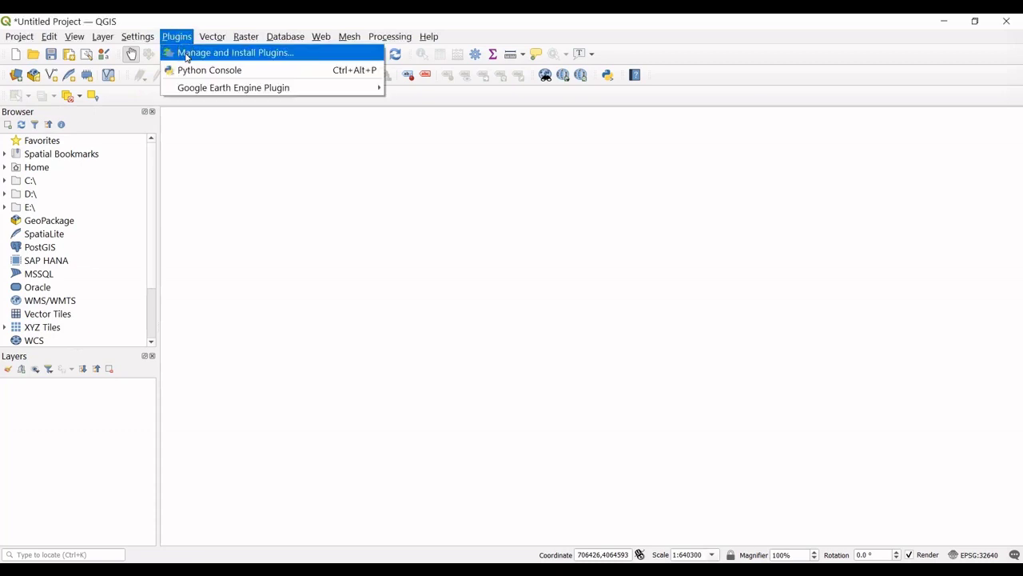
left_click(185, 56)
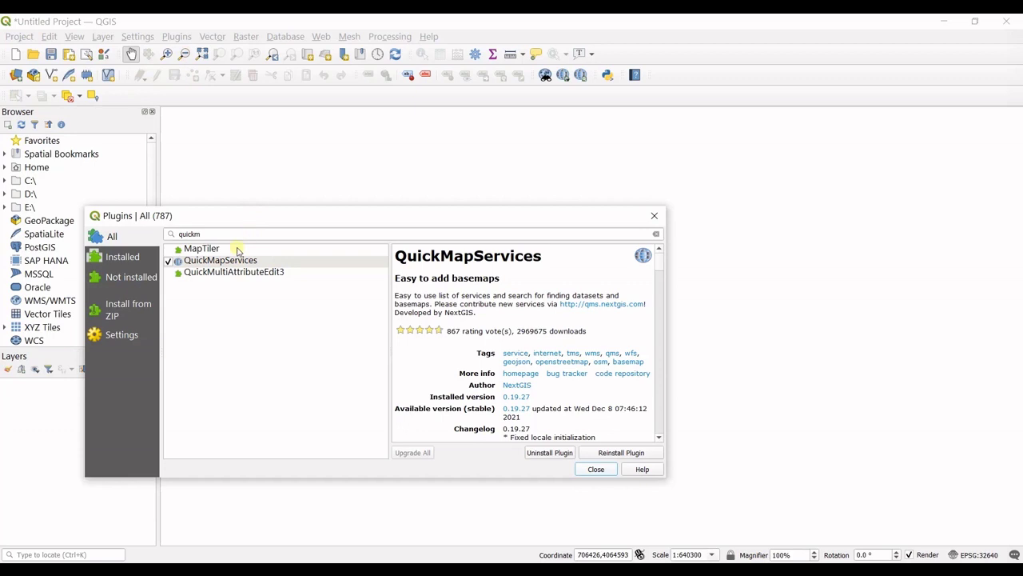
left_click(231, 262)
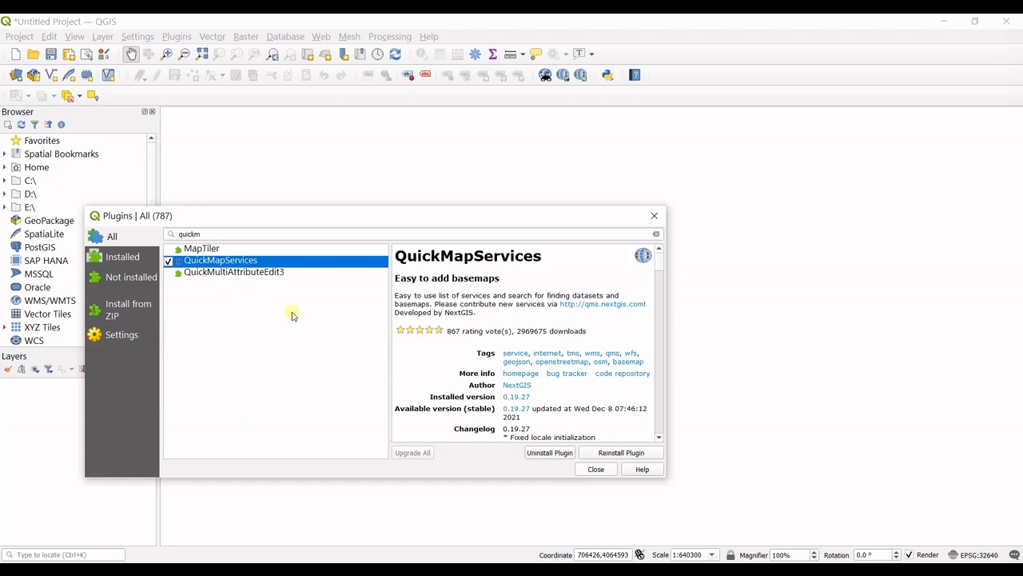
left_click(551, 453)
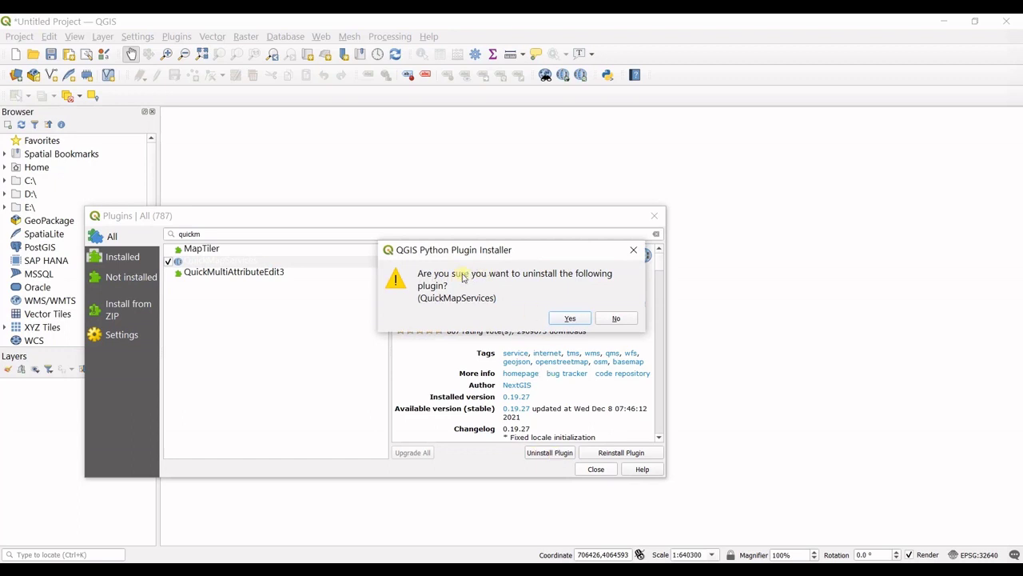
left_click(570, 317)
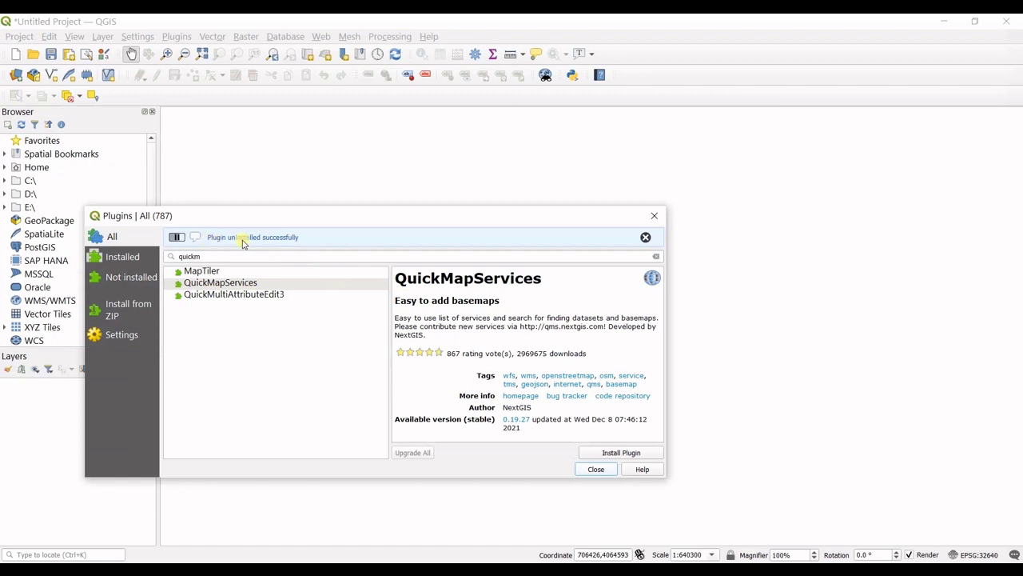
left_click(654, 215)
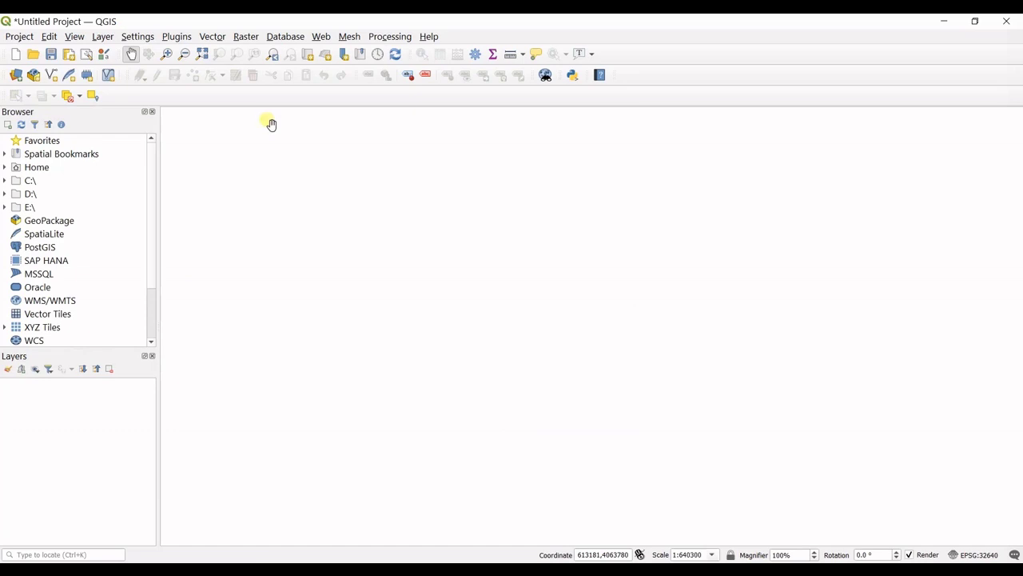
Install QuickMapServices 0.19.27 again from the plugin manager, then close the manager
left_click(172, 40)
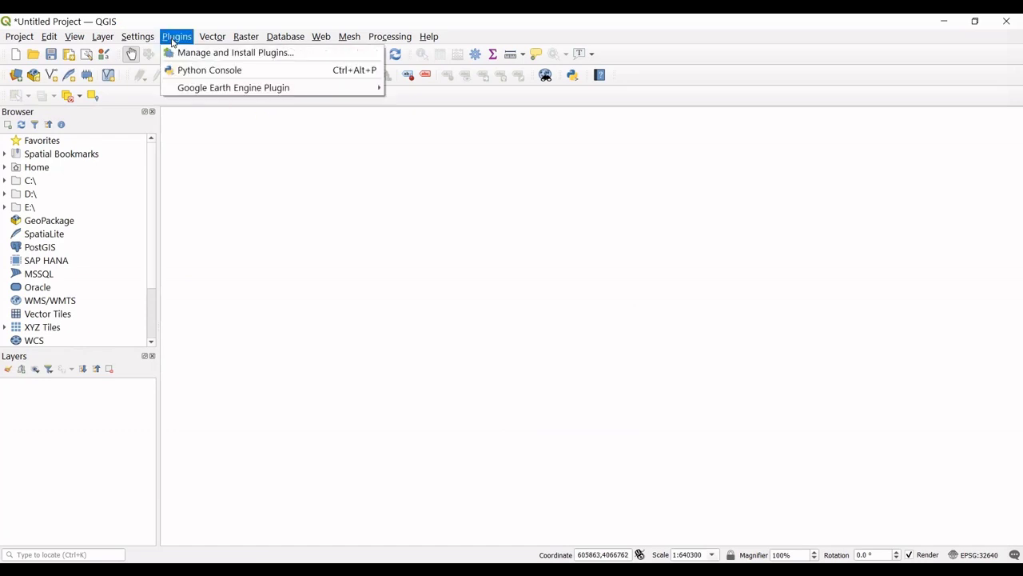
left_click(185, 49)
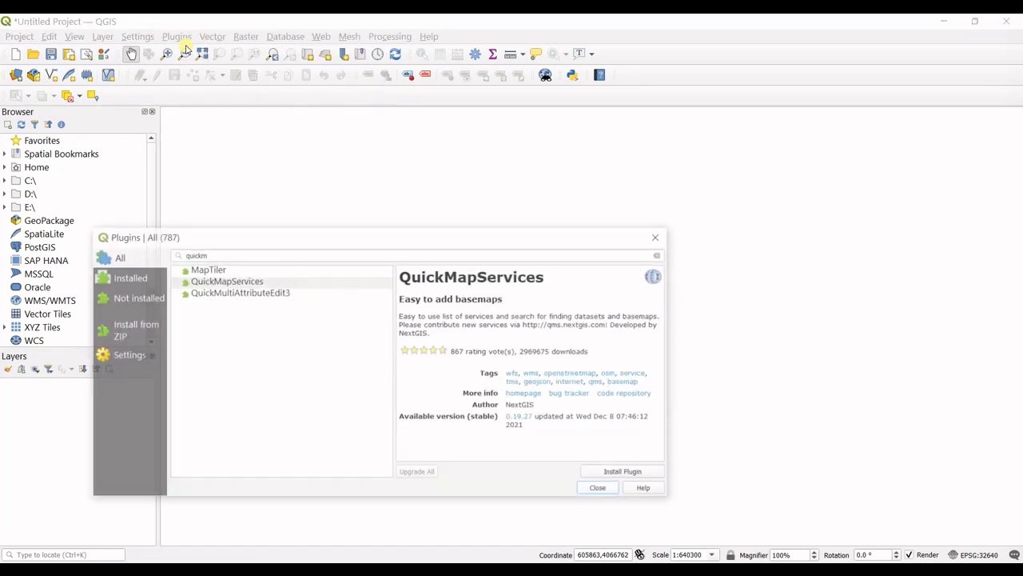
left_click(231, 283)
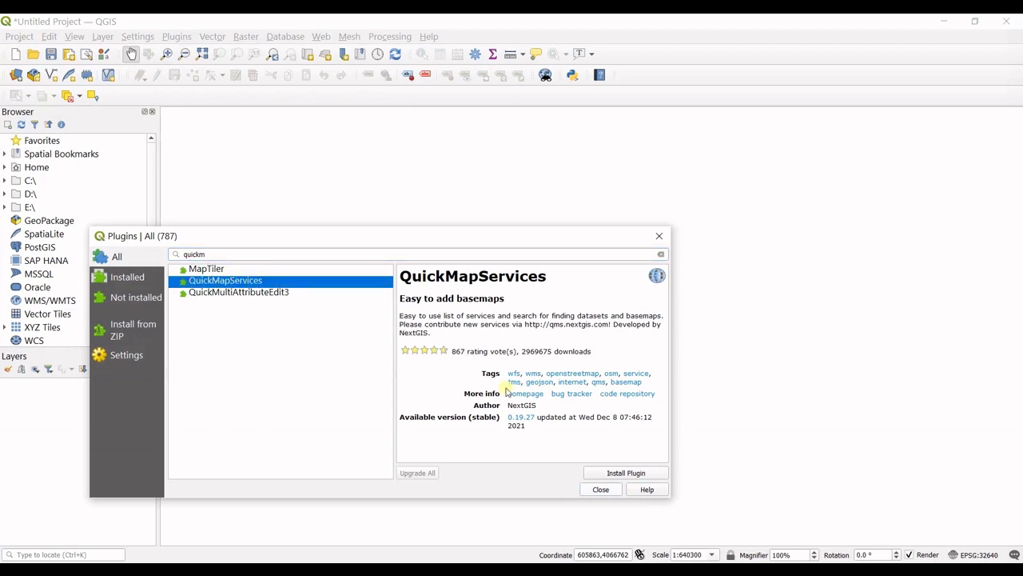
left_click(628, 475)
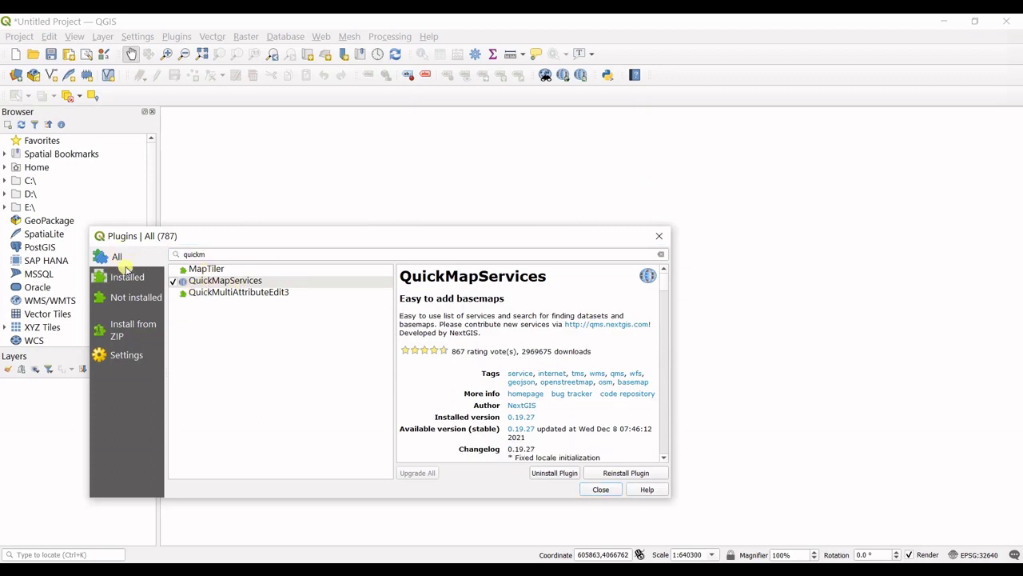
left_click(230, 255)
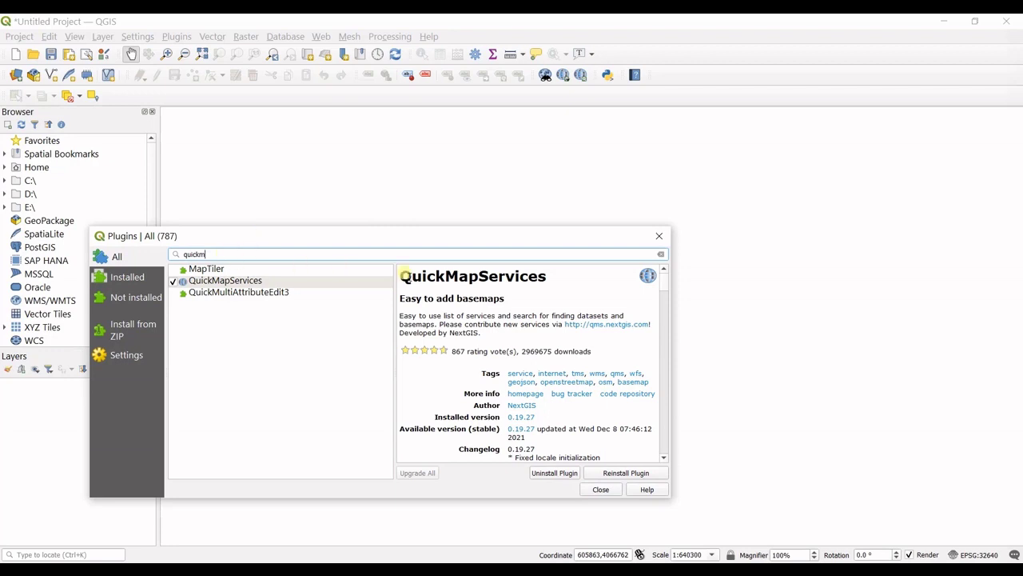
left_click(660, 236)
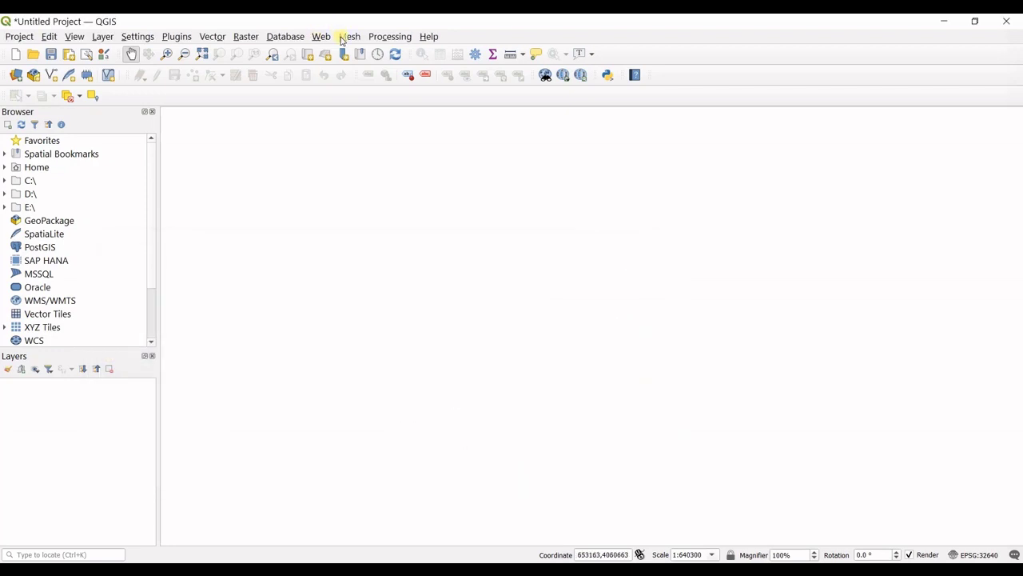
Add the Google Hybrid satellite basemap from QuickMapServices to the map
left_click(322, 37)
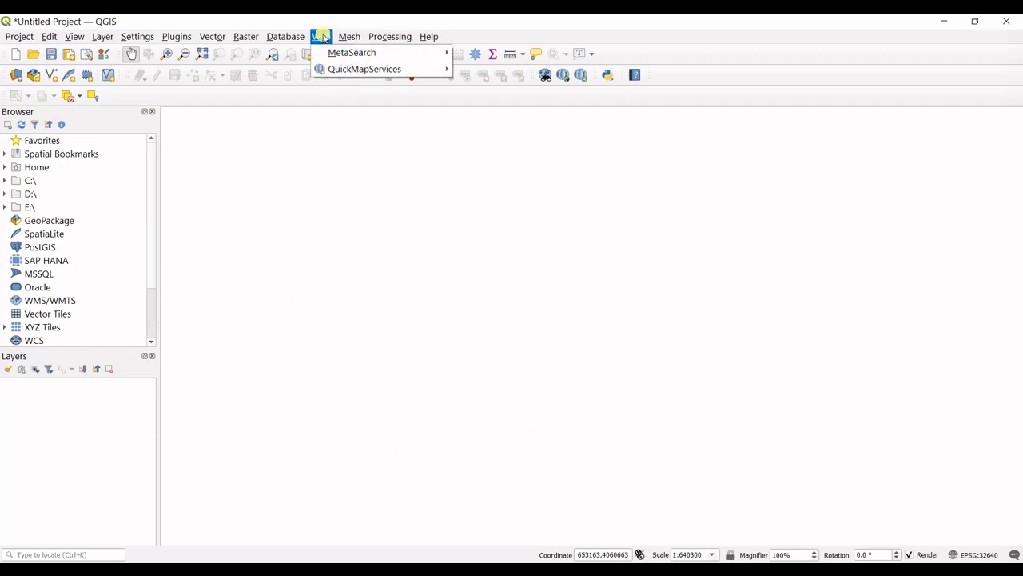
mouse_move(376, 69)
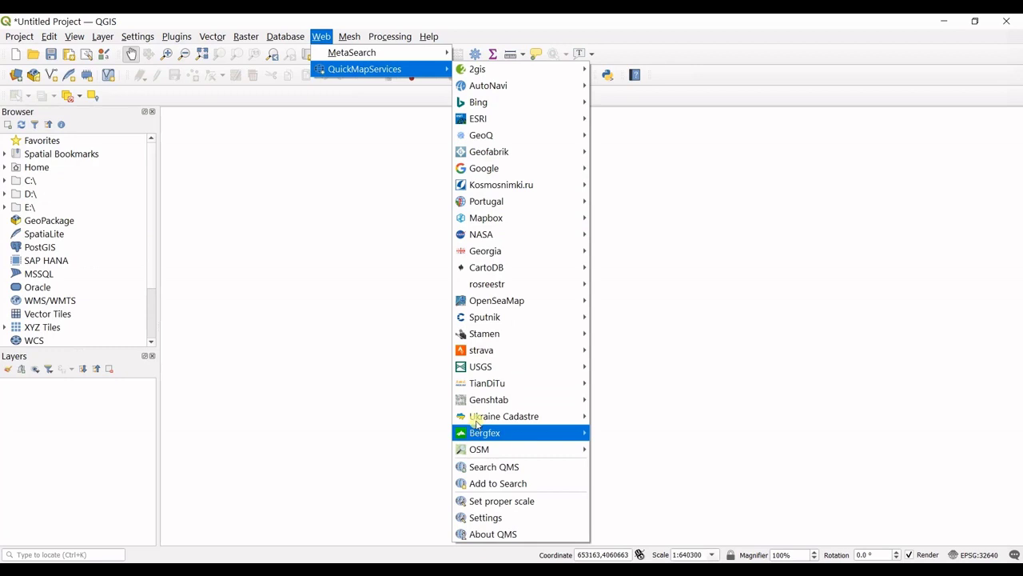
mouse_move(482, 176)
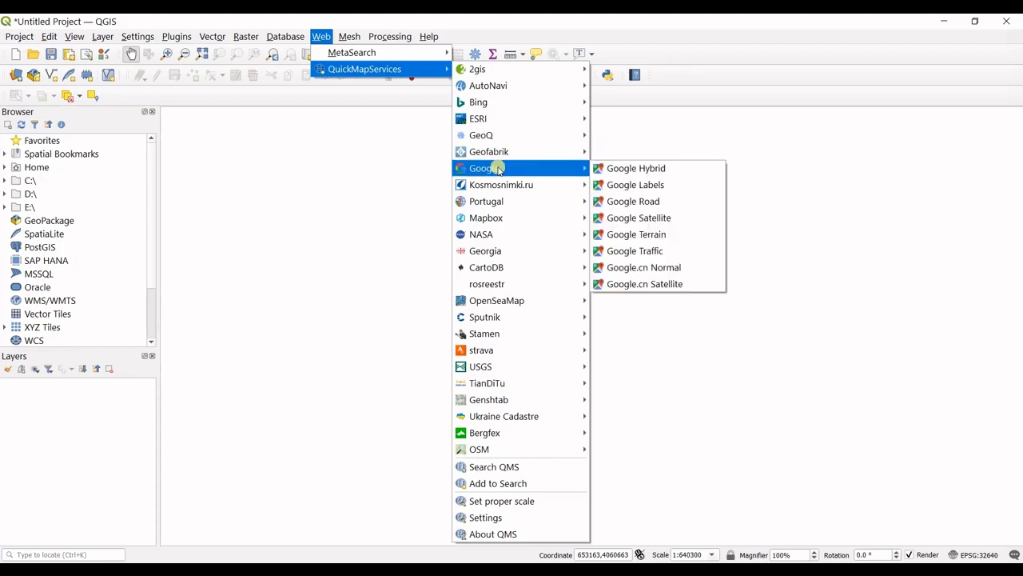
mouse_move(508, 368)
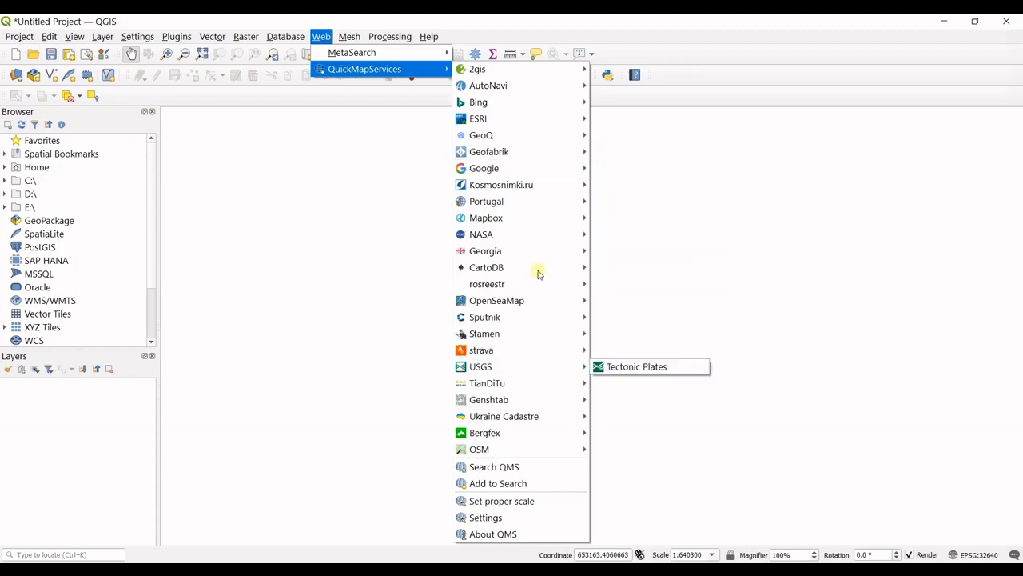
mouse_move(544, 168)
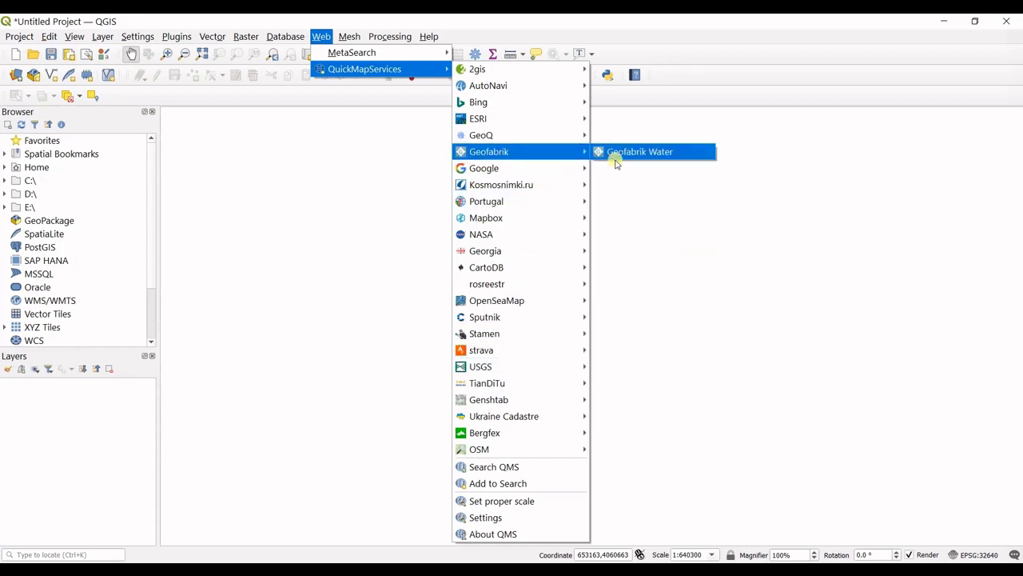
left_click(619, 169)
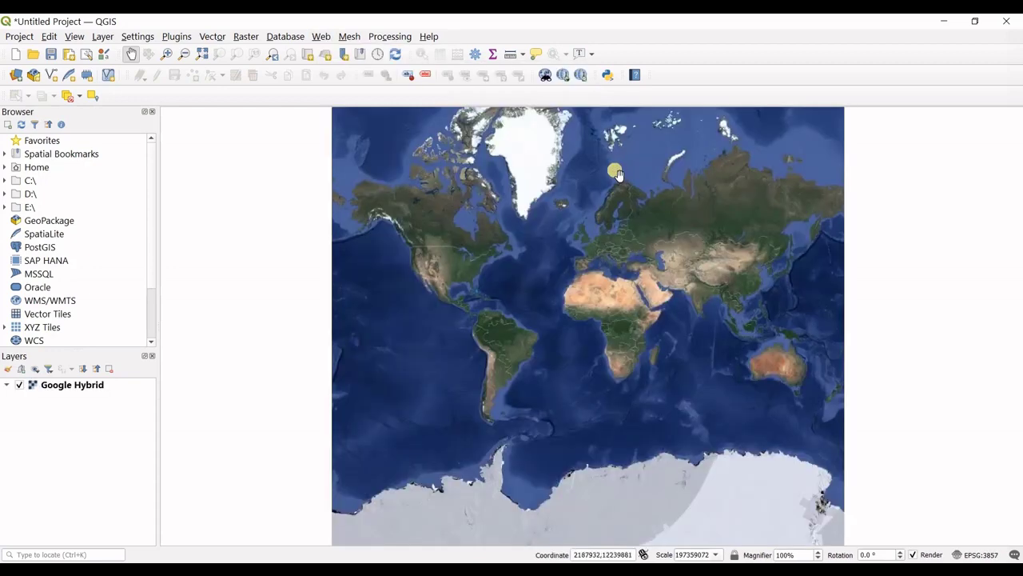
Zoom to the regional view of Iran, Turkmenistan and Afghanistan and open the Layer menu
scroll(640, 280, "up", 6)
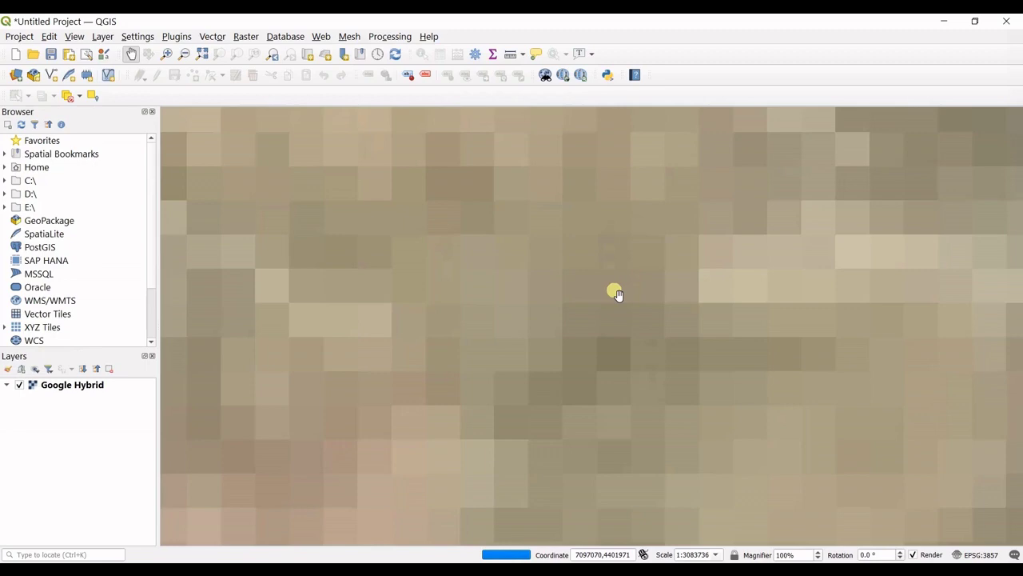
scroll(615, 292, "down", 2)
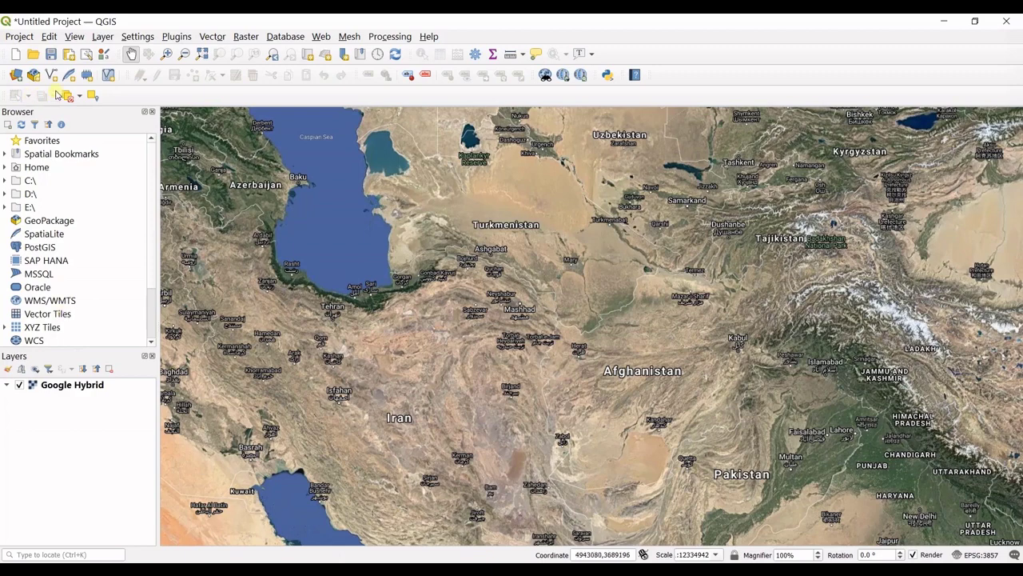
left_click(103, 37)
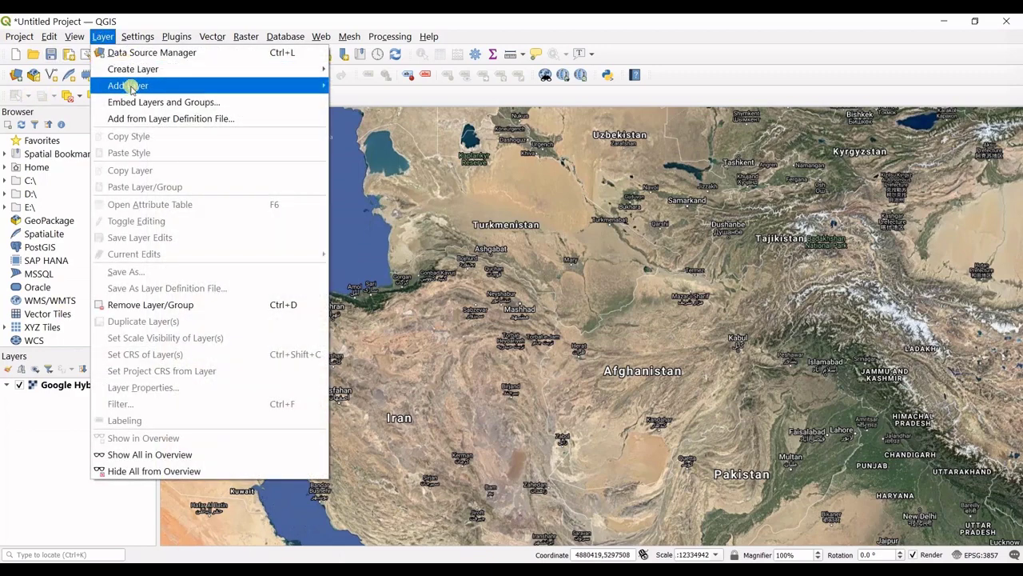
Start adding a raster layer and browse to the Data/Land Use/2010 folder
mouse_move(126, 85)
left_click(436, 104)
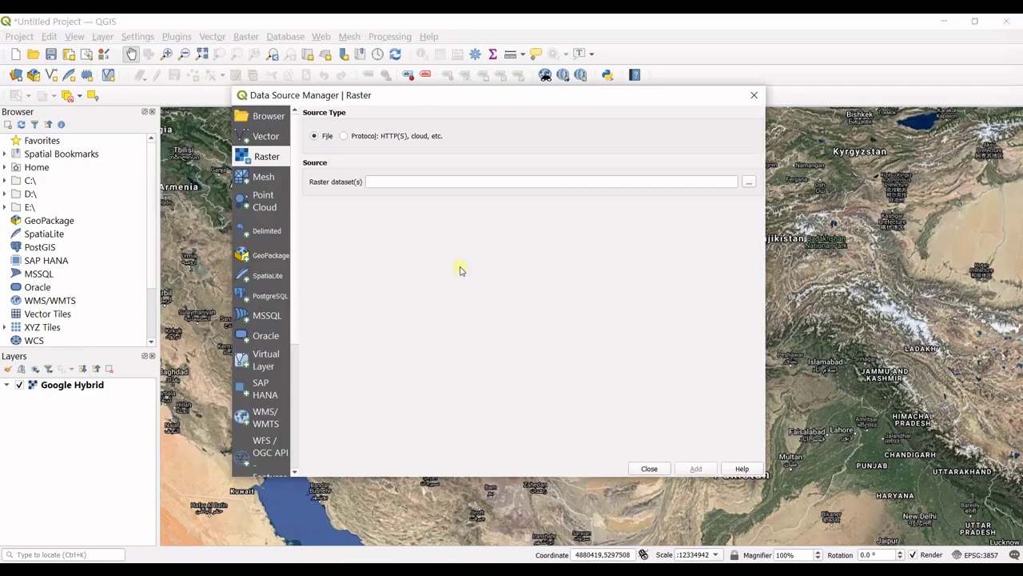
left_click(749, 181)
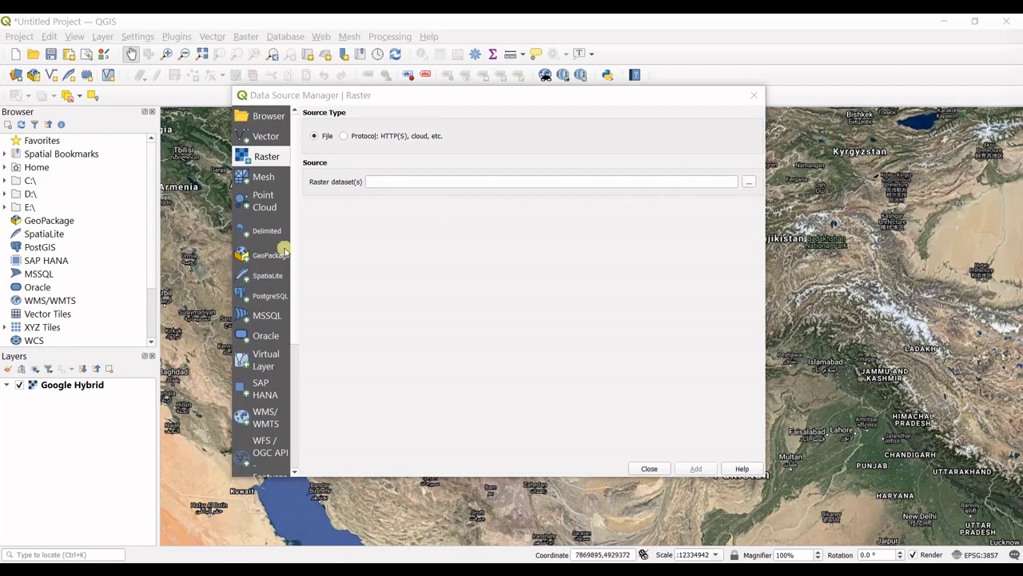
left_click(387, 139)
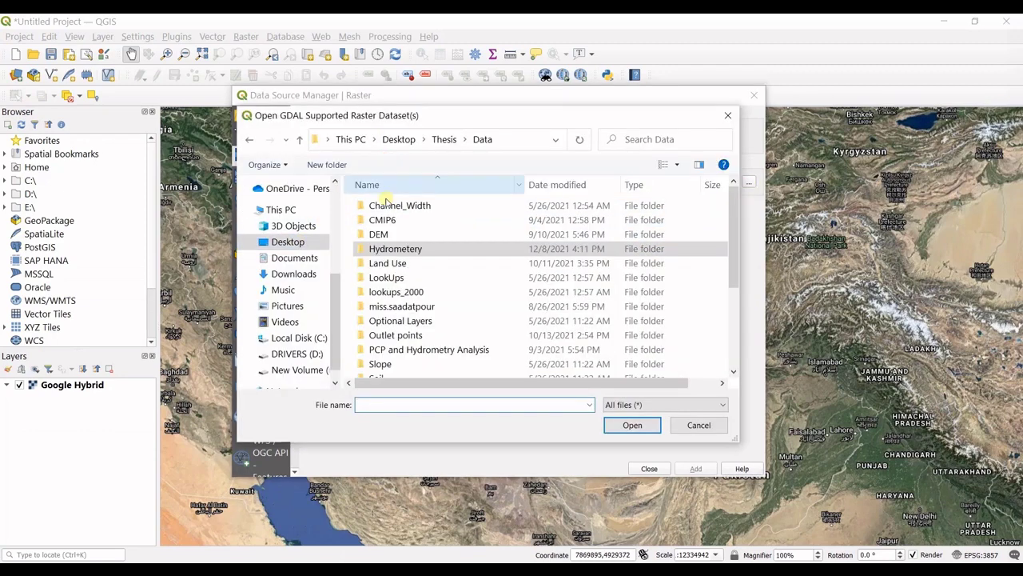
left_click(383, 263)
double_click(383, 264)
scroll(388, 293, "down", 2)
scroll(391, 276, "up", 1)
scroll(382, 231, "up", 1)
left_click(382, 231)
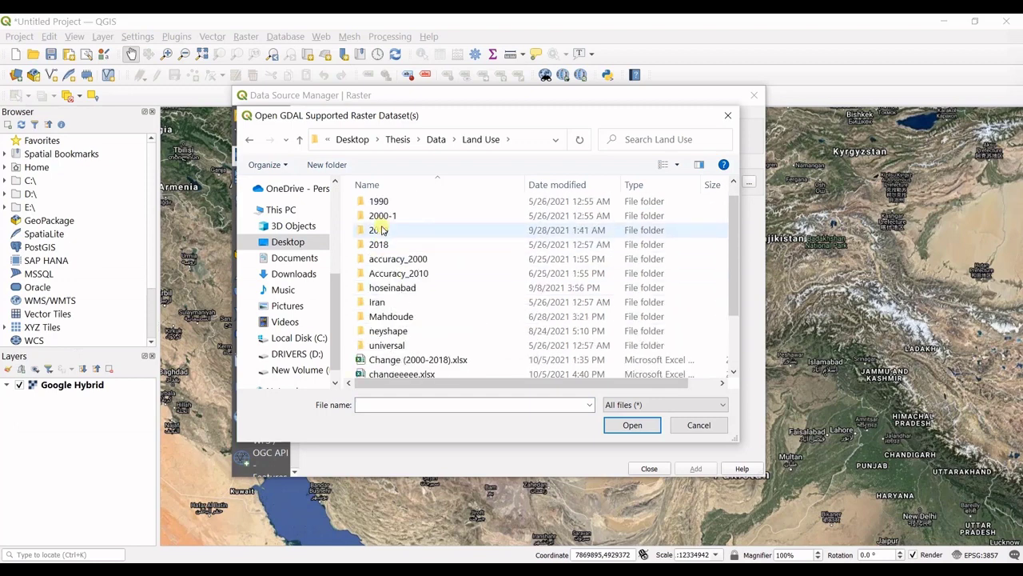
double_click(382, 231)
Load 2010_final.tif as a raster layer and zoom in around Mashhad
scroll(383, 263, "down", 2)
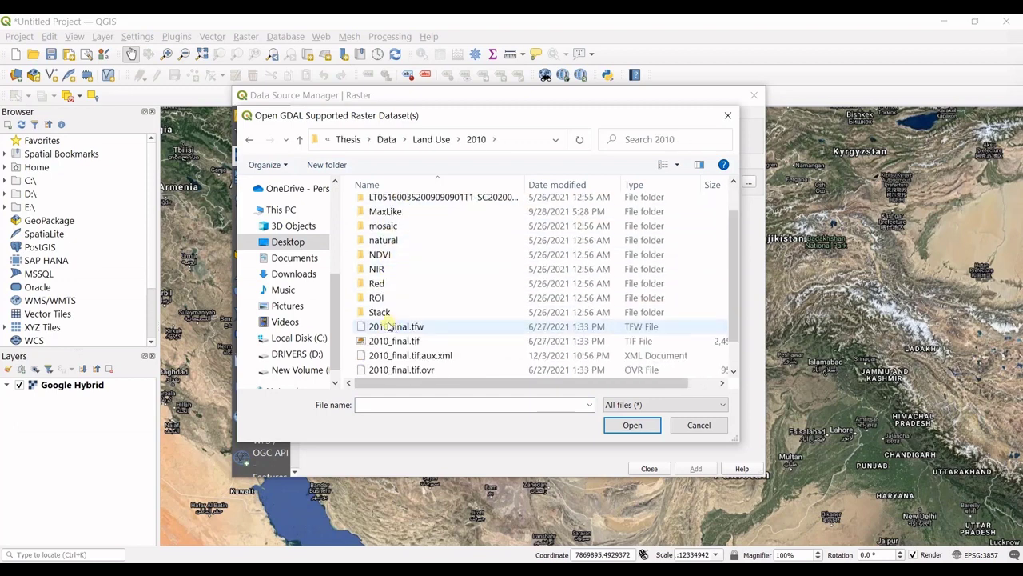
left_click(395, 341)
left_click(630, 426)
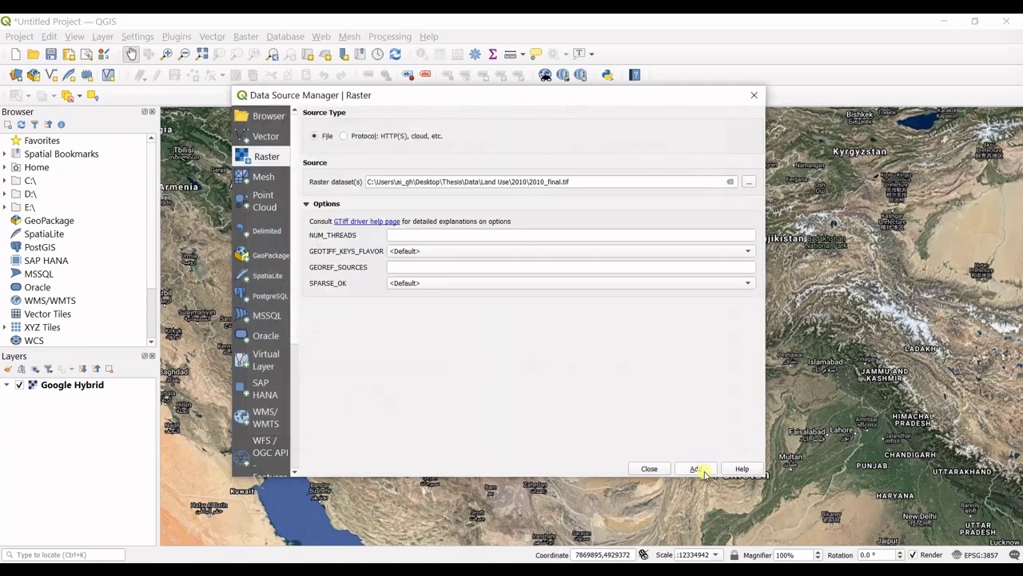
left_click(696, 472)
left_click(649, 469)
scroll(487, 315, "down", 1)
scroll(494, 314, "up", 4)
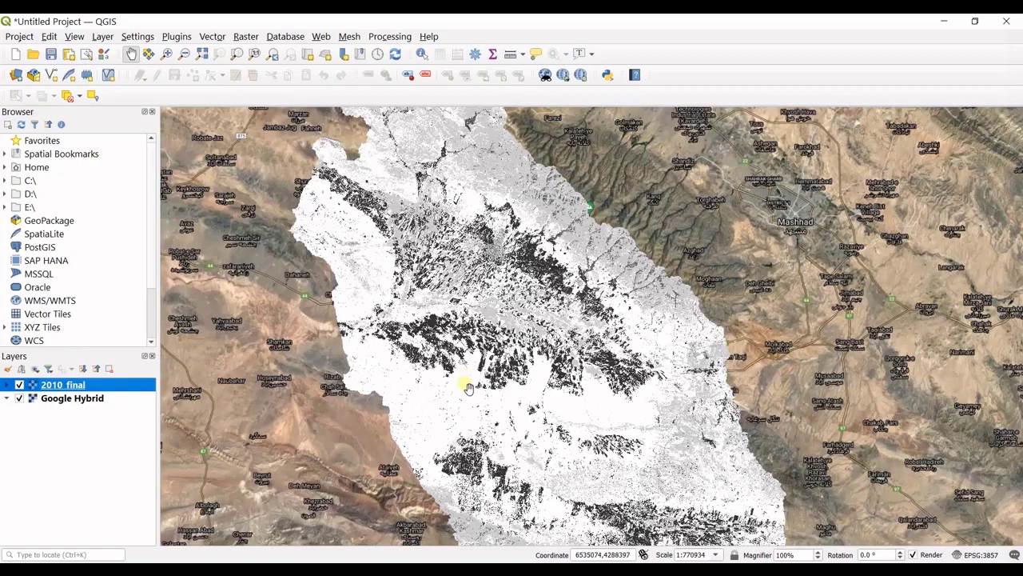
Pan to Mashhad and open the Transparency settings of the 2010_final layer
left_click_drag(469, 388, 368, 301)
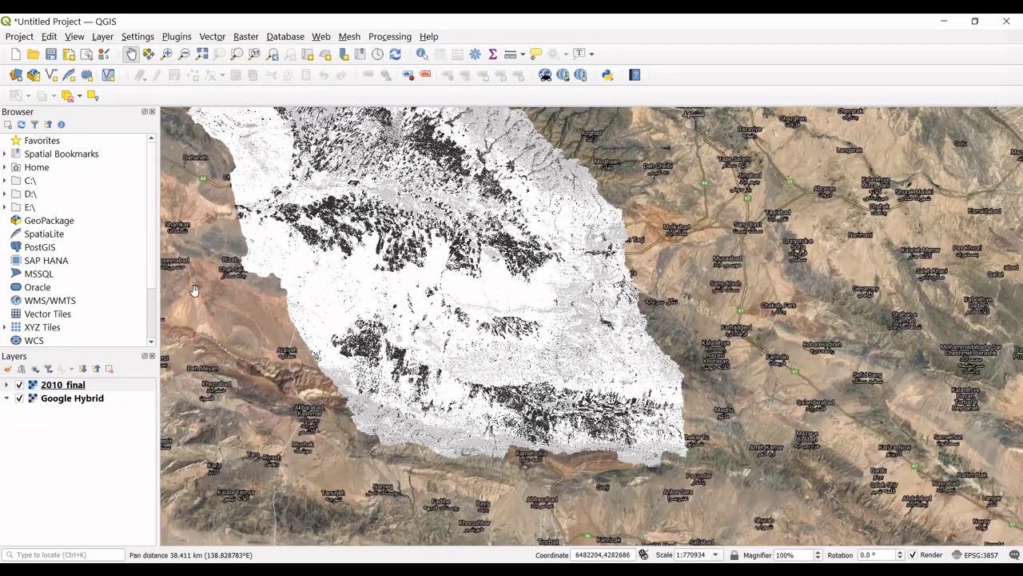
left_click_drag(428, 286, 409, 274)
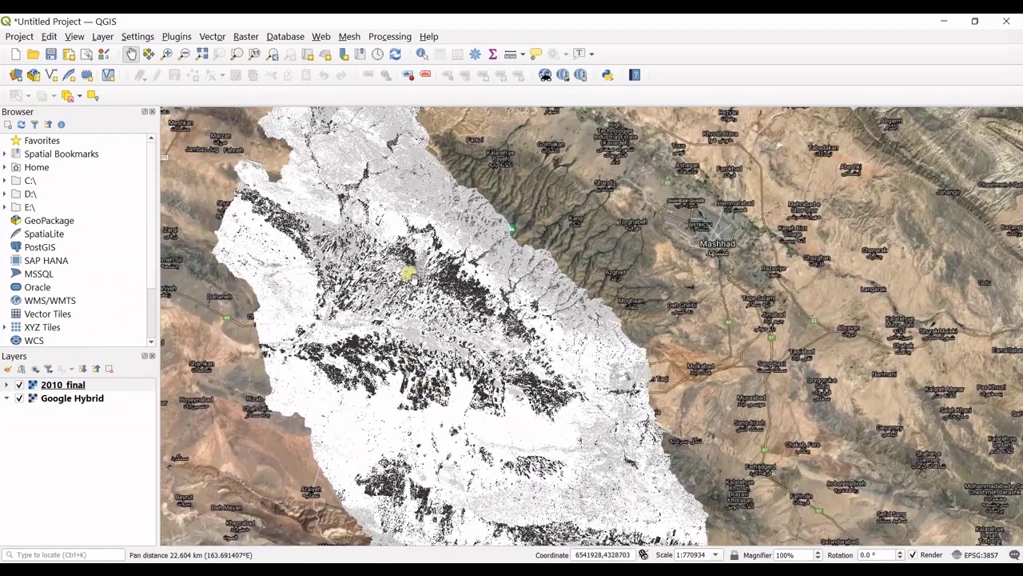
right_click(60, 386)
left_click(82, 371)
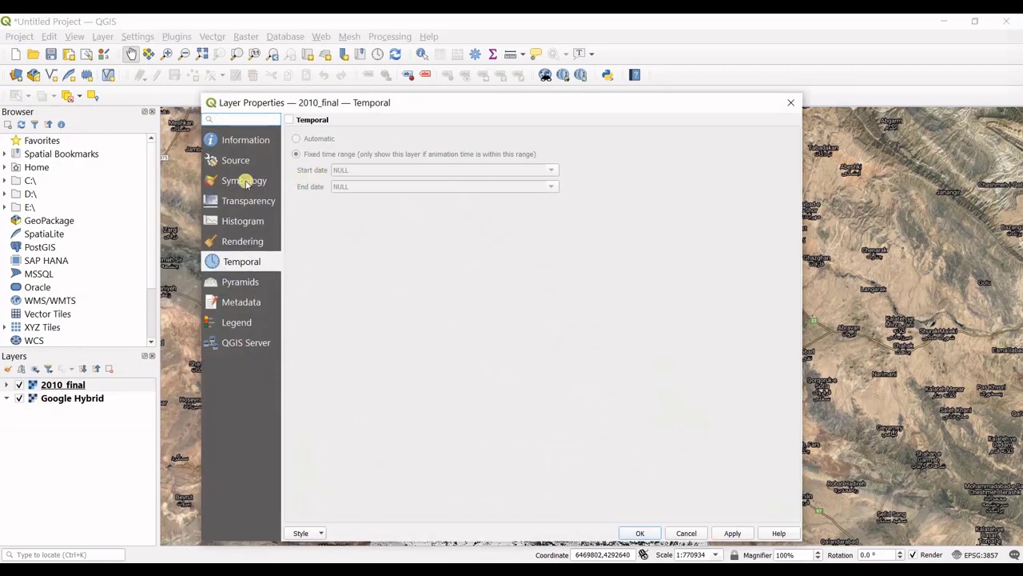
left_click(244, 179)
left_click(248, 201)
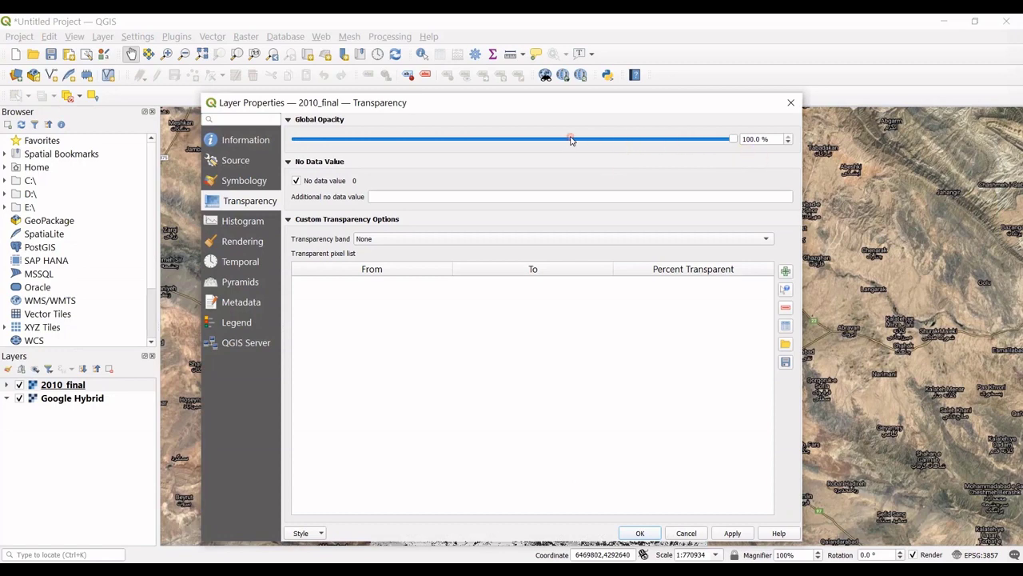
Set the 2010_final layer's global opacity to 55.7% and apply it
left_click_drag(730, 139, 540, 145)
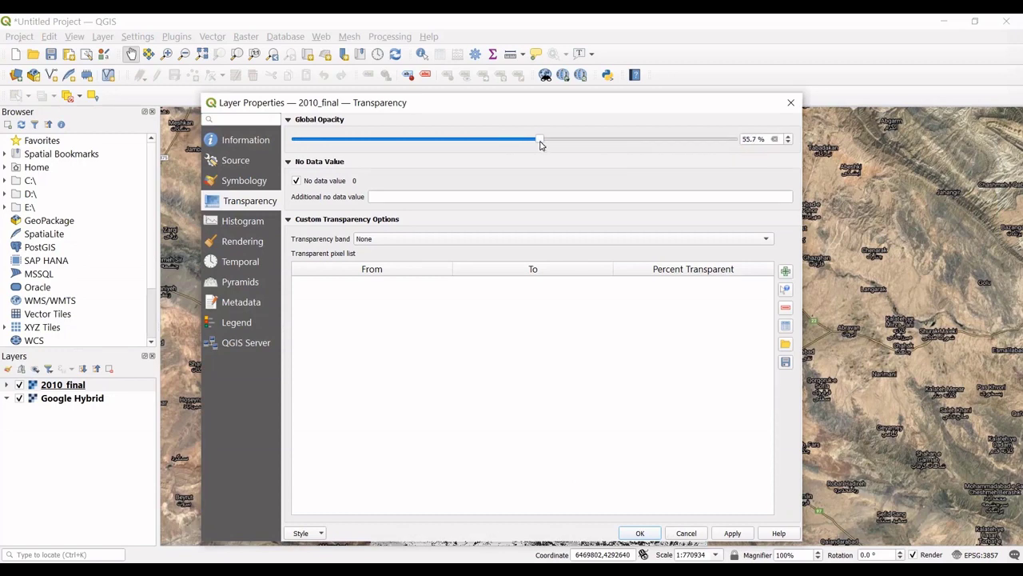
left_click_drag(561, 105, 552, 36)
left_click(723, 463)
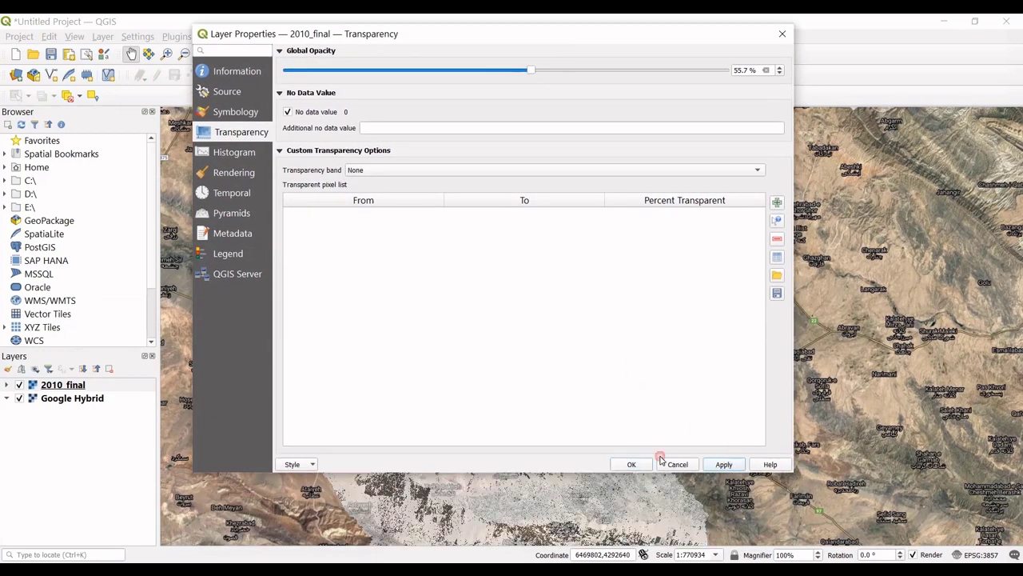
left_click(640, 470)
scroll(388, 270, "up", 3)
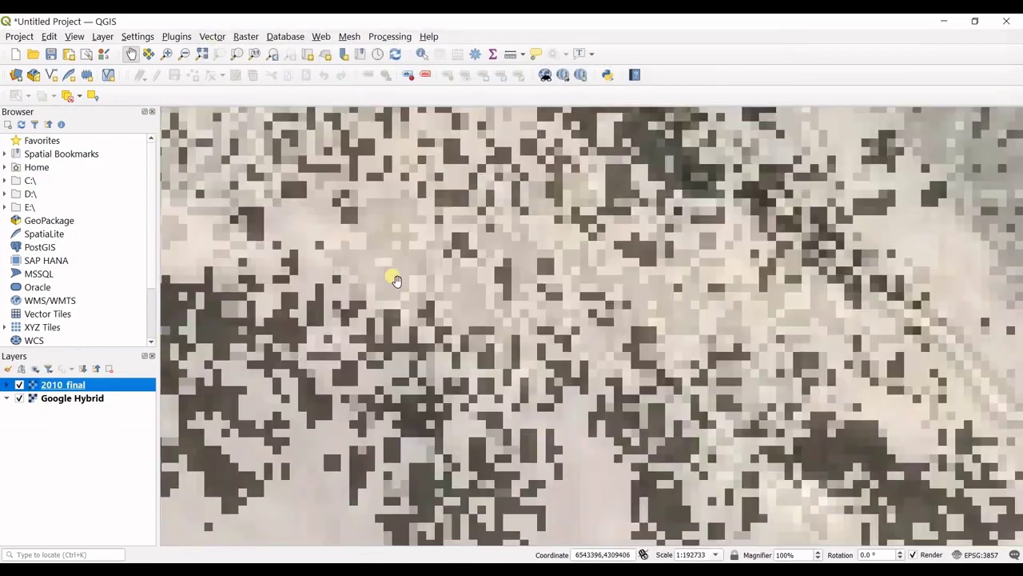
scroll(395, 280, "down", 1)
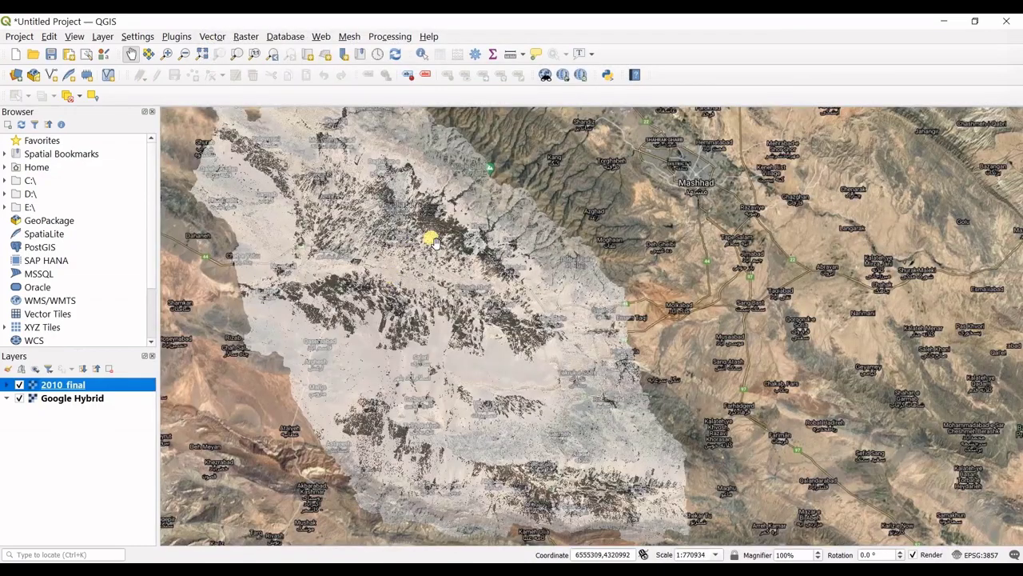